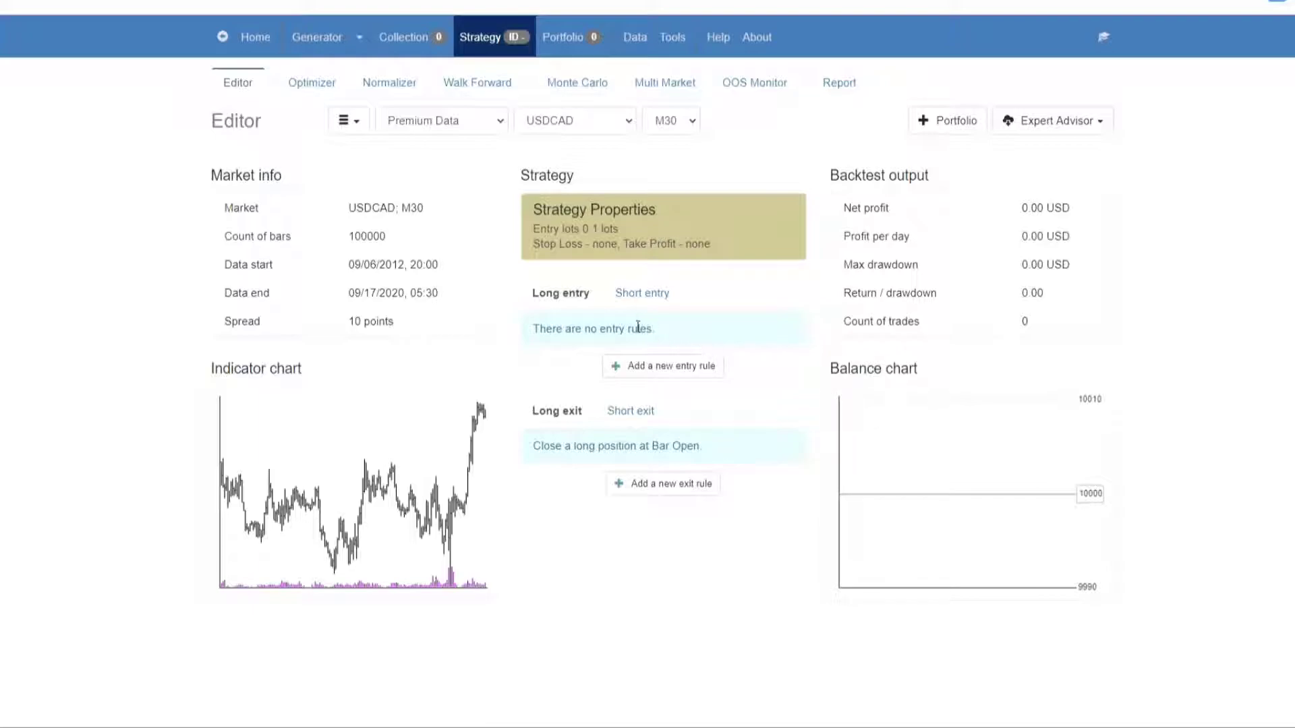
Add a long entry rule based on the Momentum indicator with the Momentum rises condition and its default parameters.
left_click(649, 369)
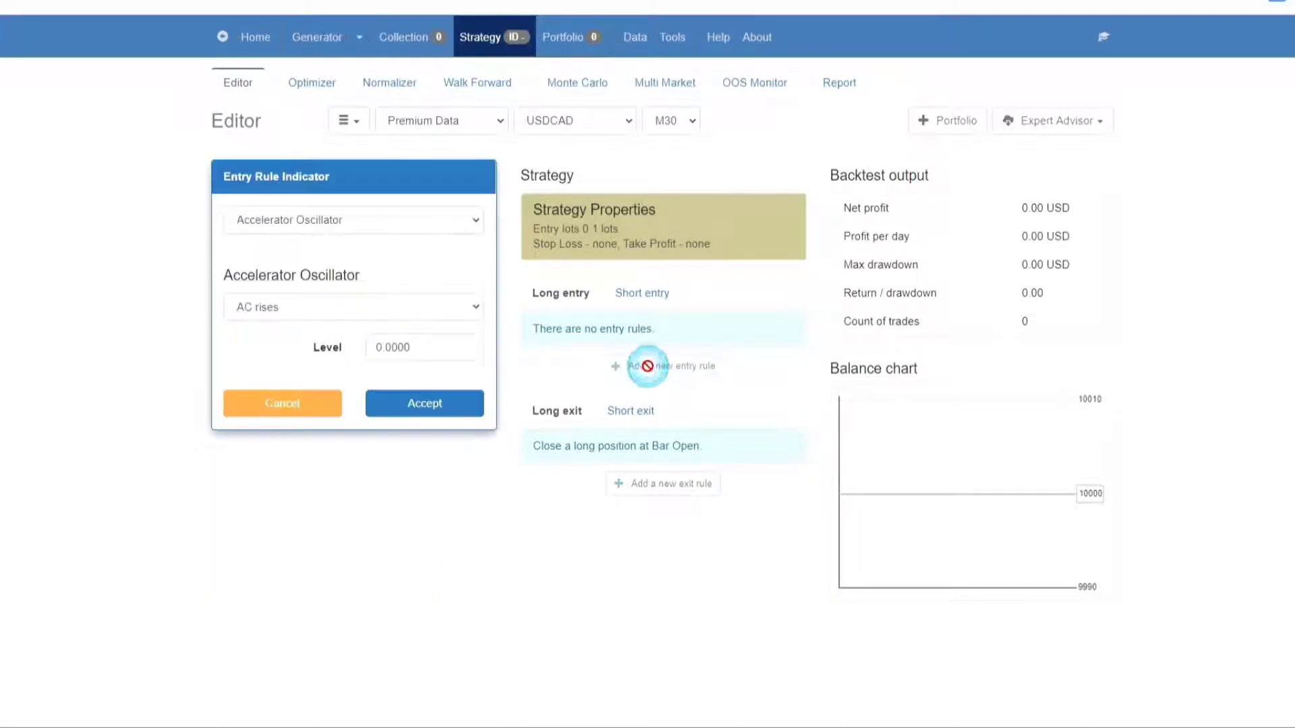
left_click(454, 220)
scroll(398, 296, "down", 5)
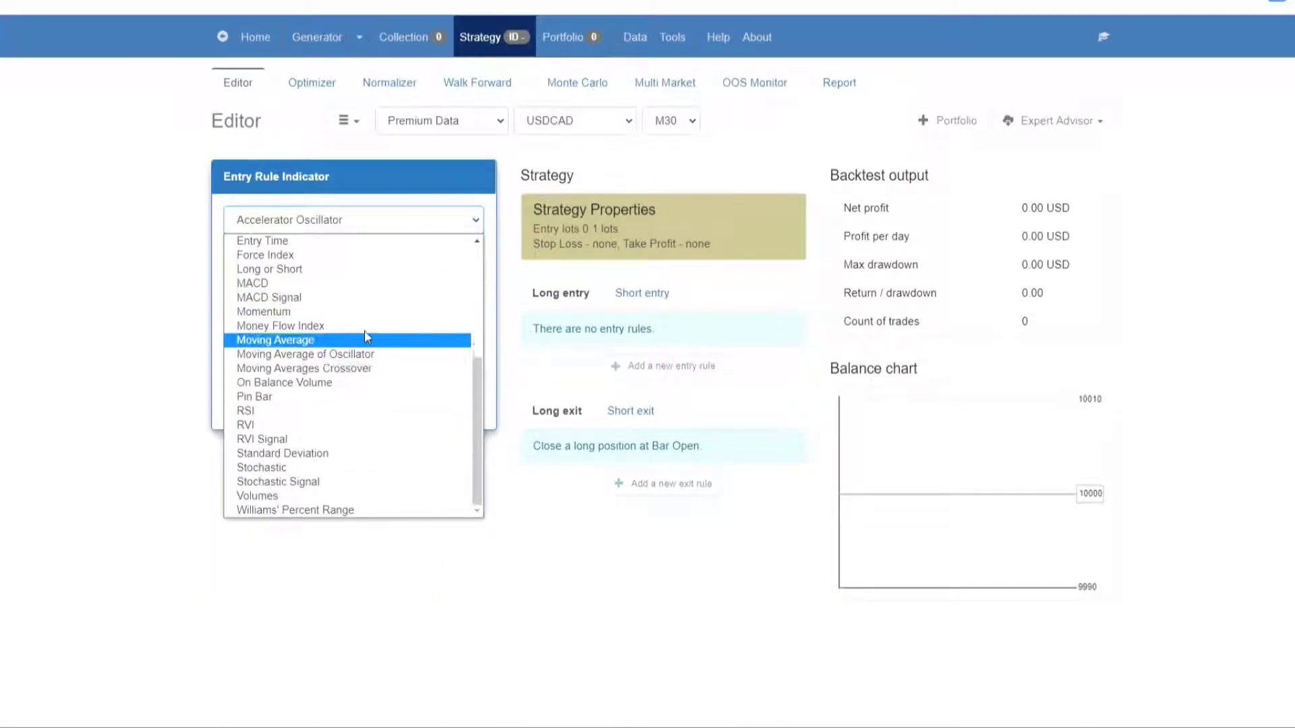
left_click(371, 313)
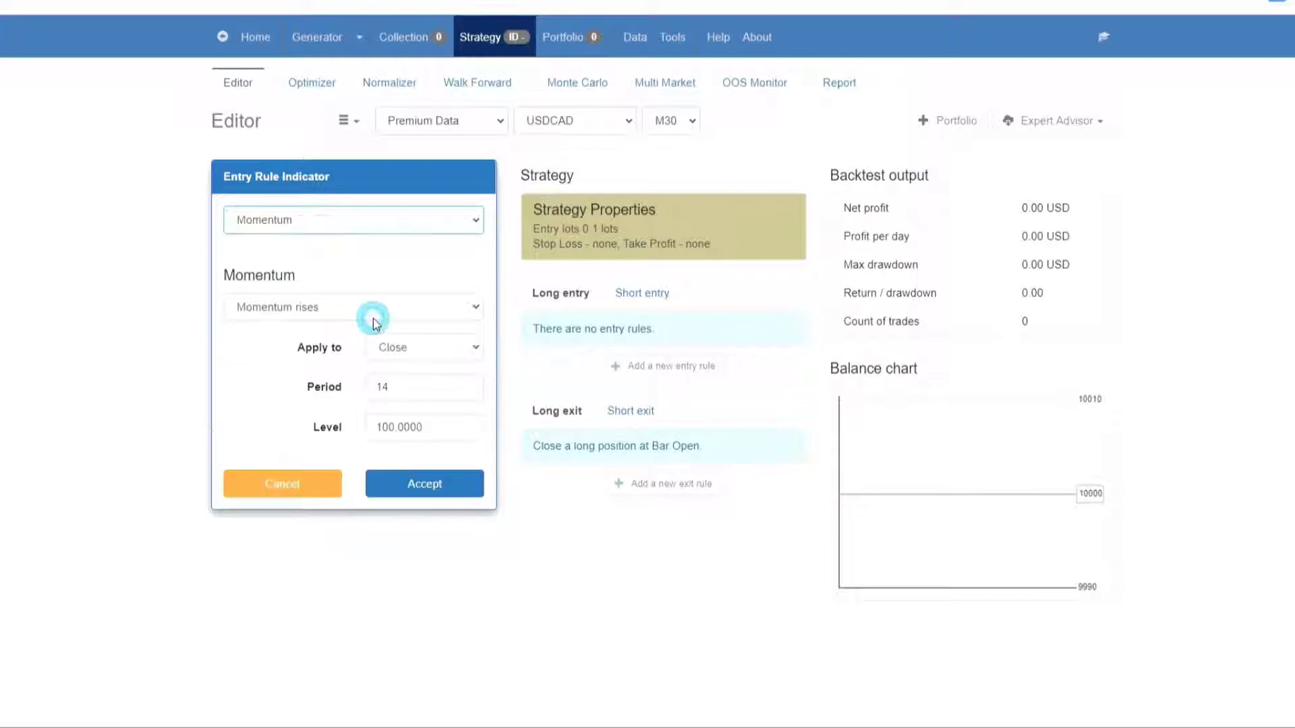
left_click(458, 580)
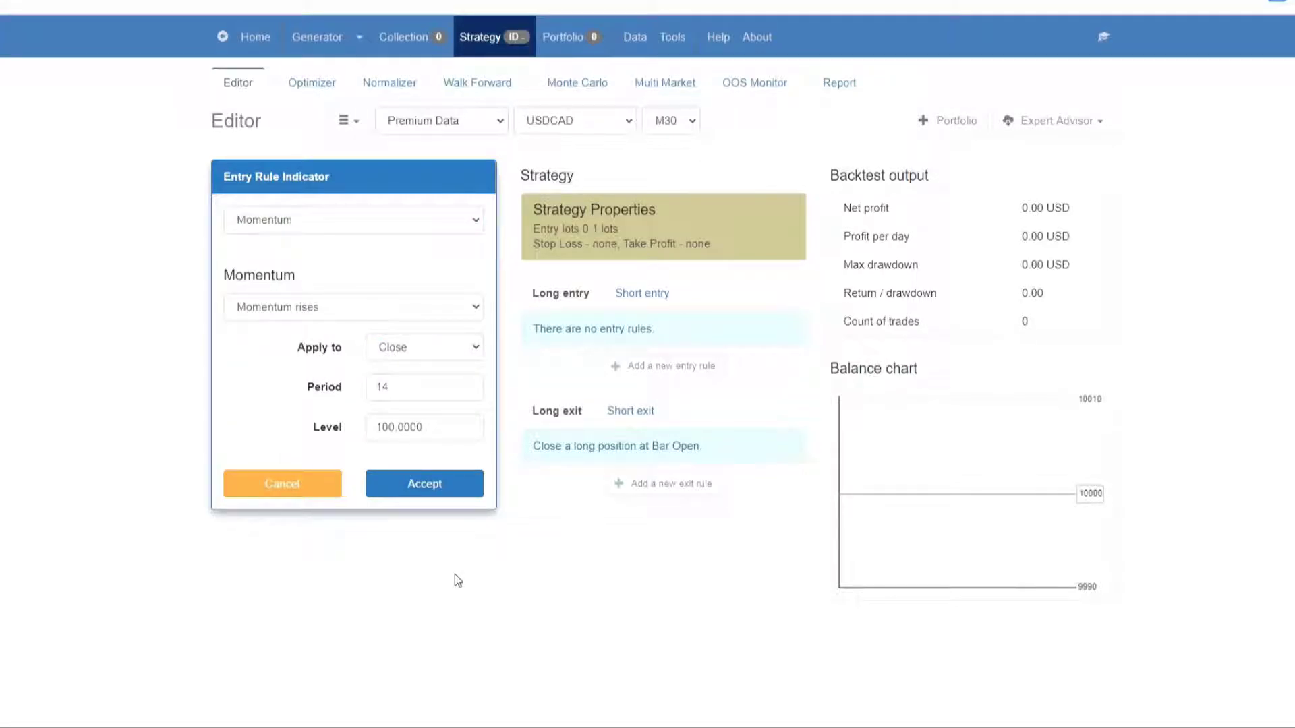
left_click(437, 494)
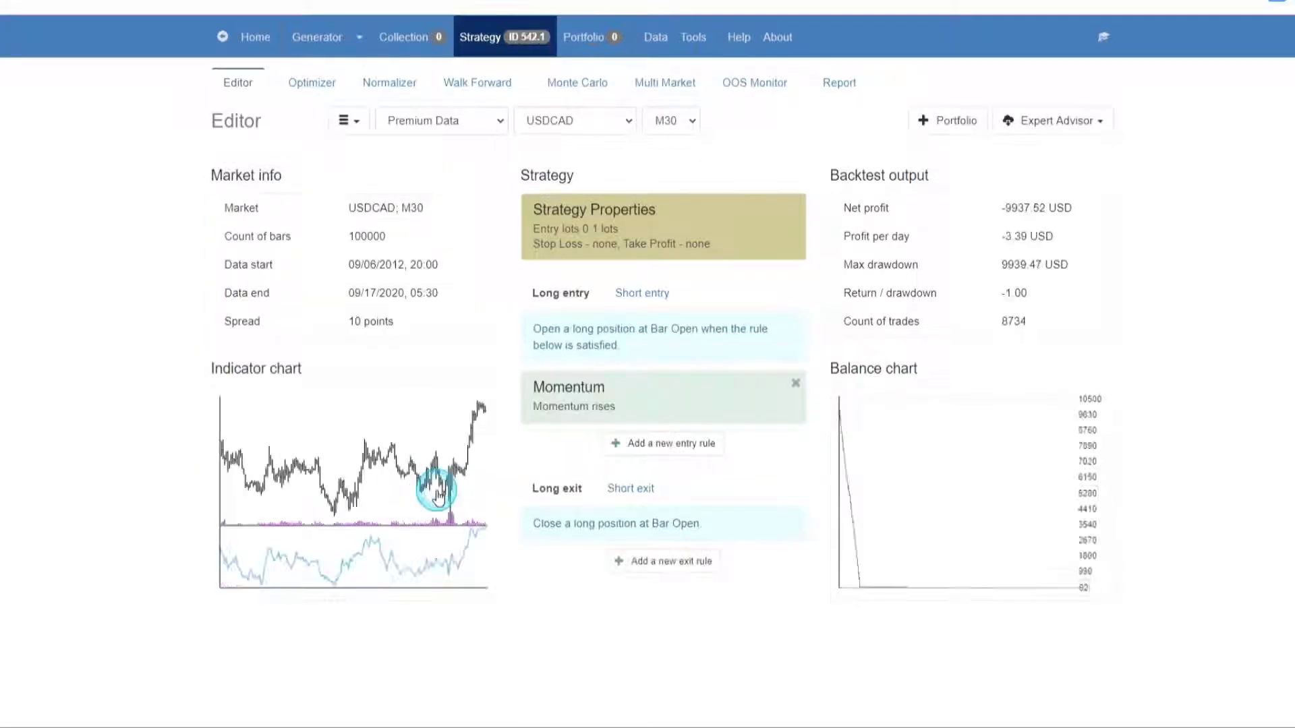
Review the backtest output of the strategy with the single Momentum entry rule.
left_click(590, 423)
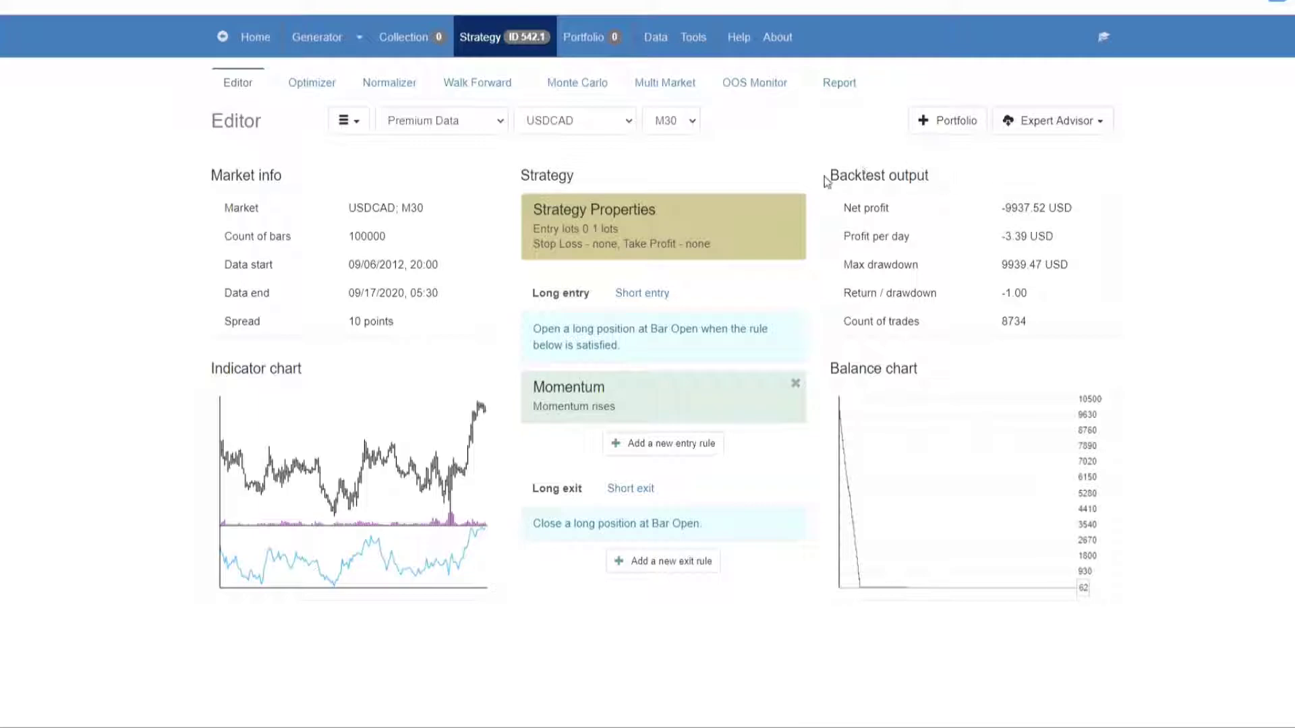
left_click_drag(830, 176, 968, 182)
left_click(969, 183)
Change the Momentum entry rule to apply to High, with period 18 and level 112.
left_click(649, 388)
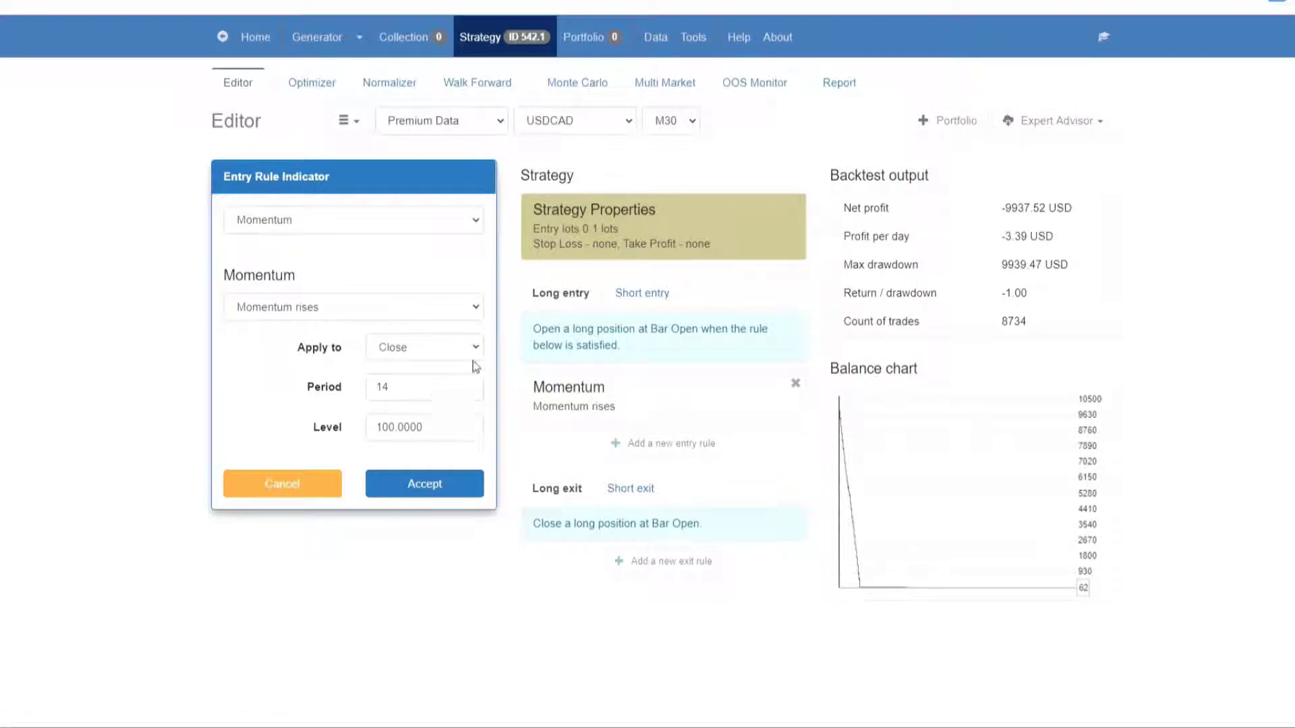
left_click(454, 346)
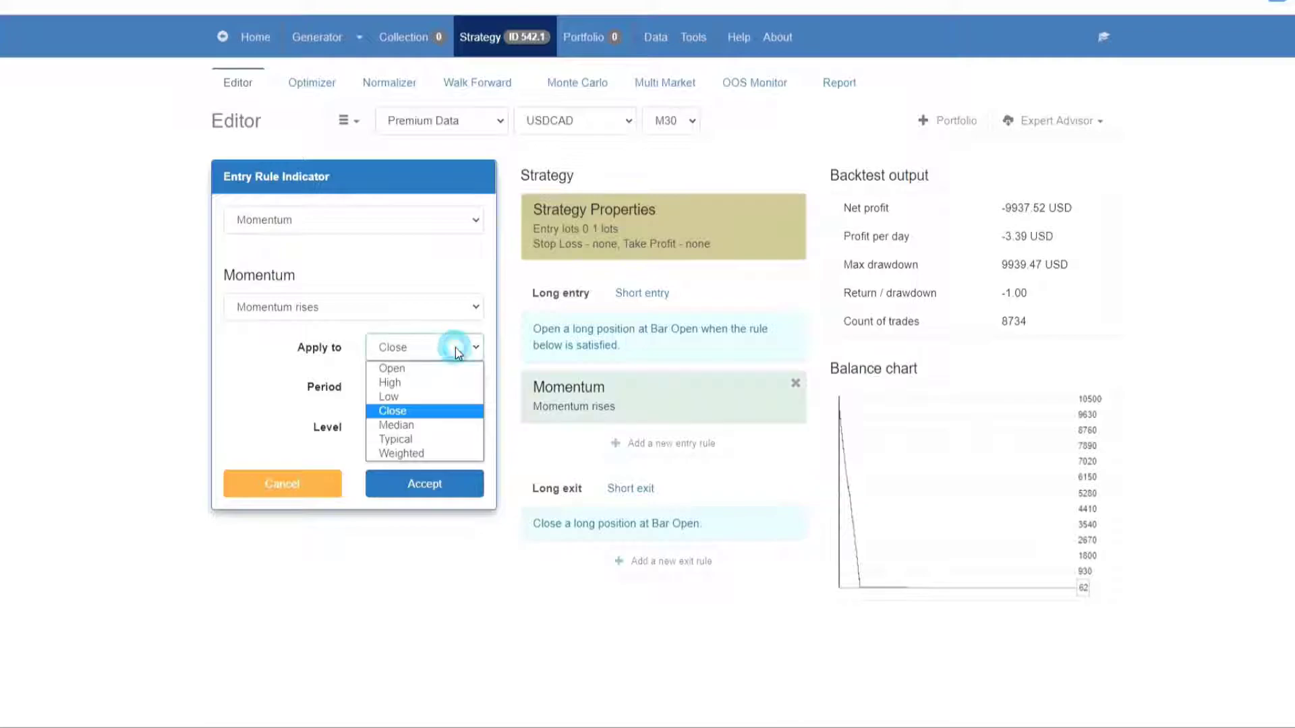
left_click(428, 382)
left_click(428, 387)
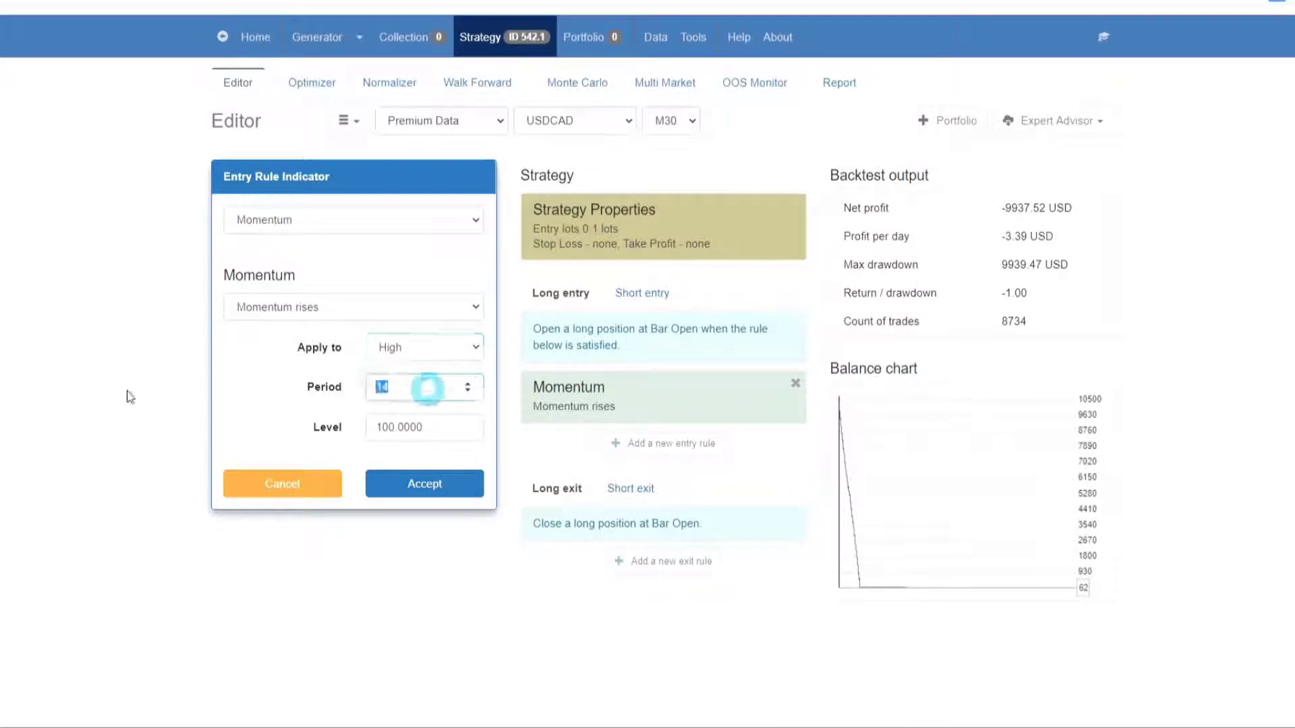
type("18")
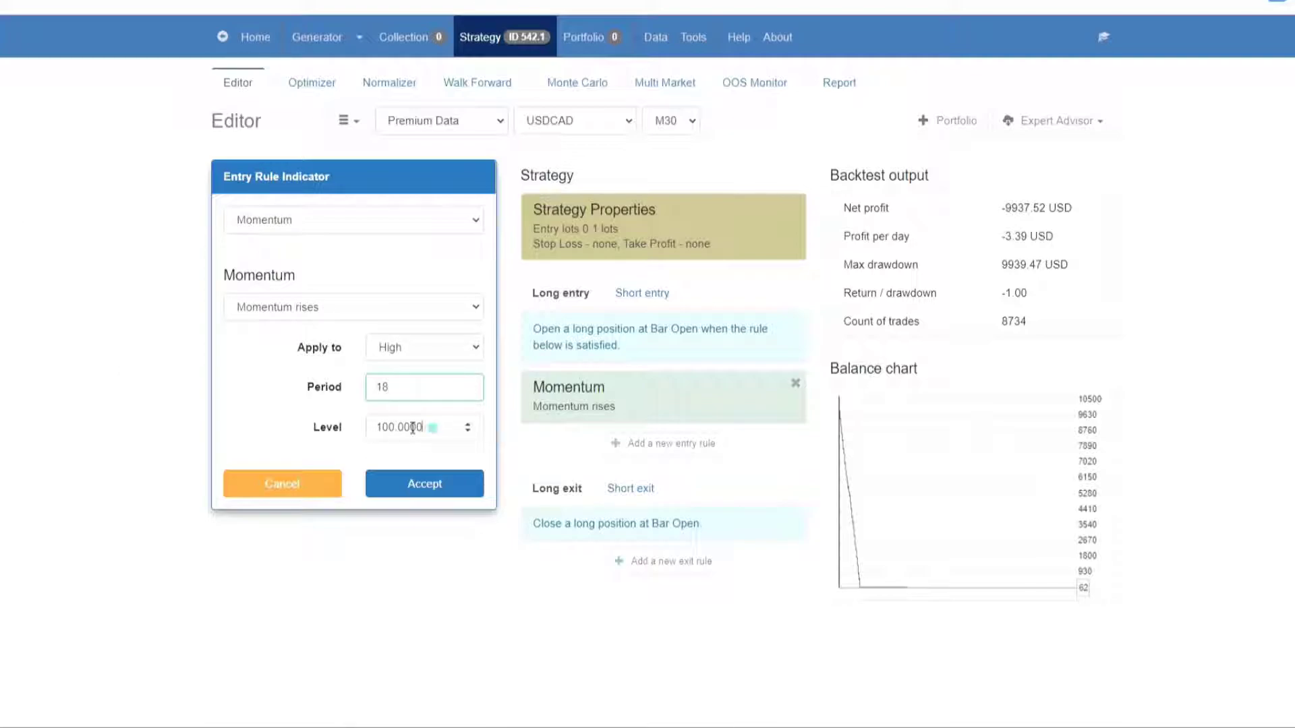
left_click(378, 429)
type("110")
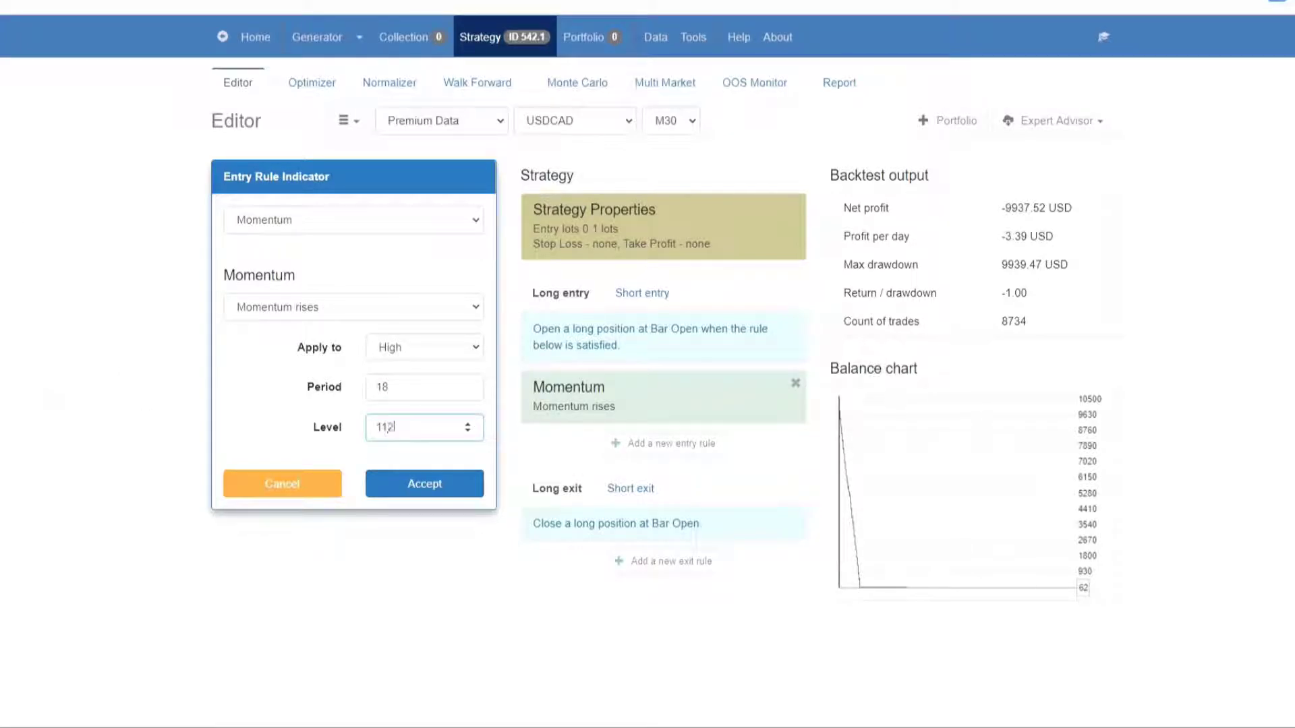
left_click(434, 493)
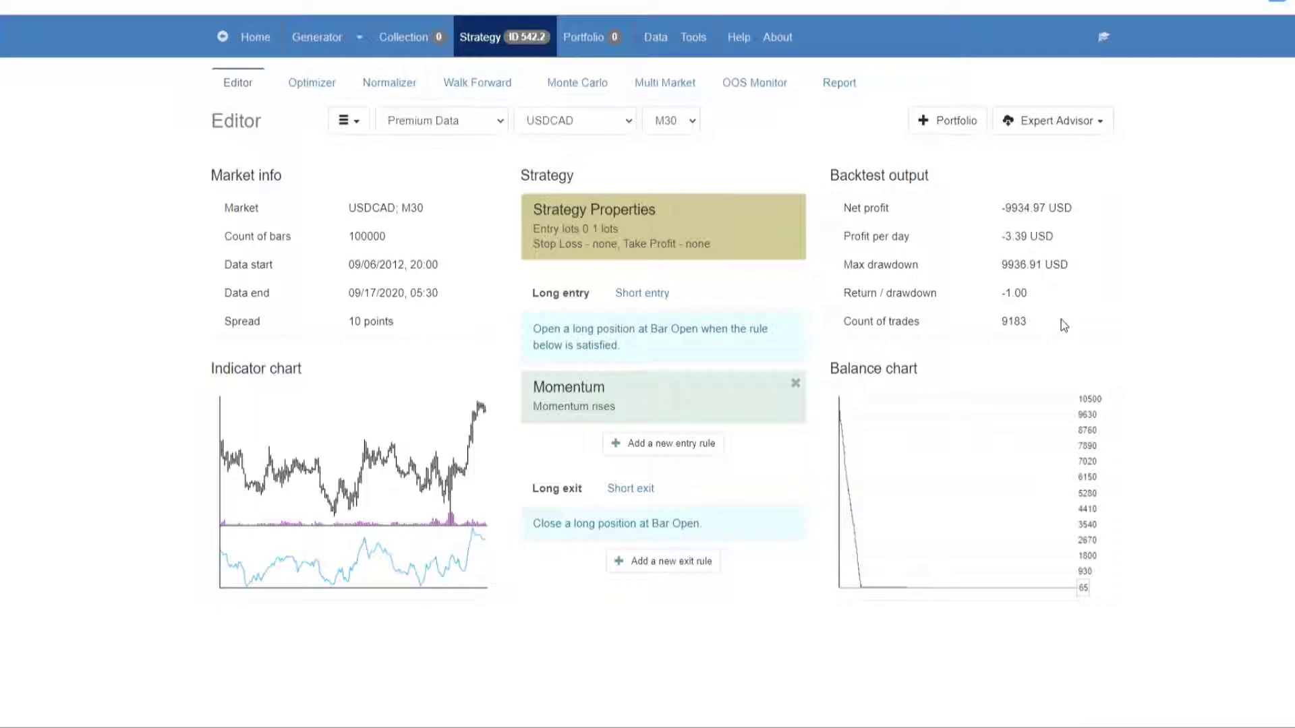
Check the Expert Advisor export options and compare the short entry and exit rules with the long ones.
left_click(1100, 123)
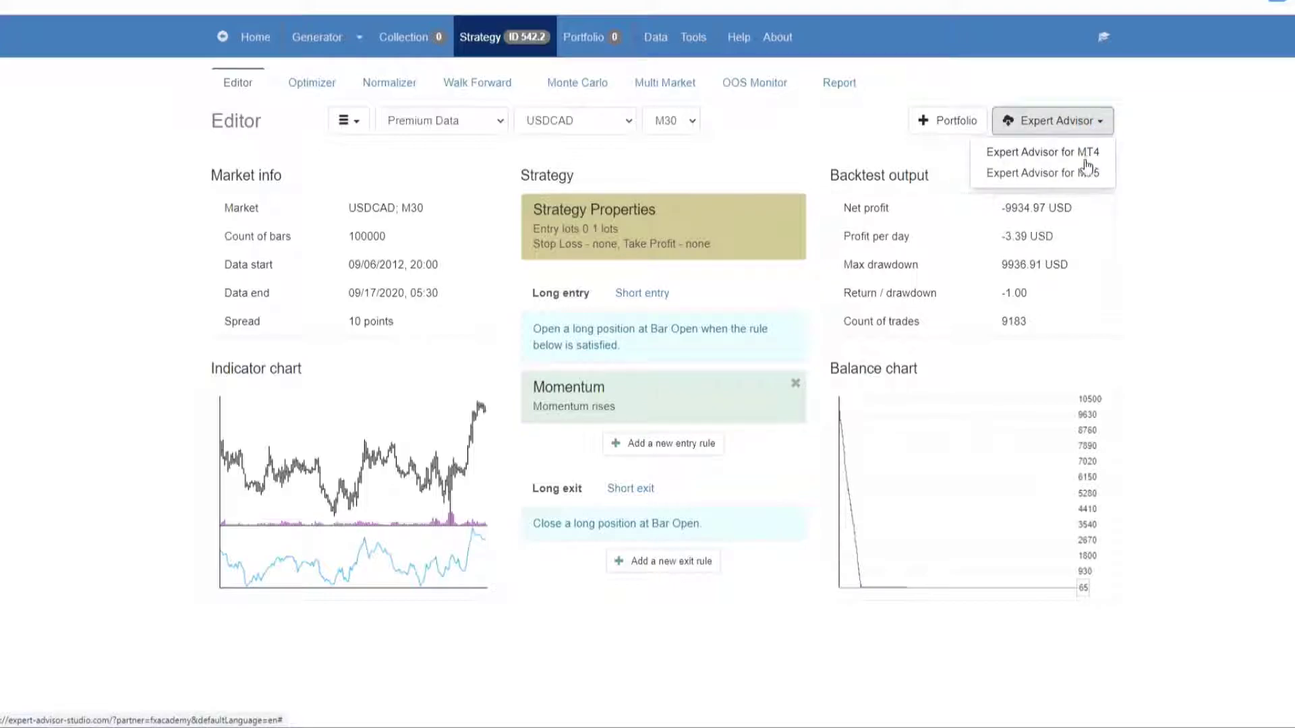
left_click(1199, 220)
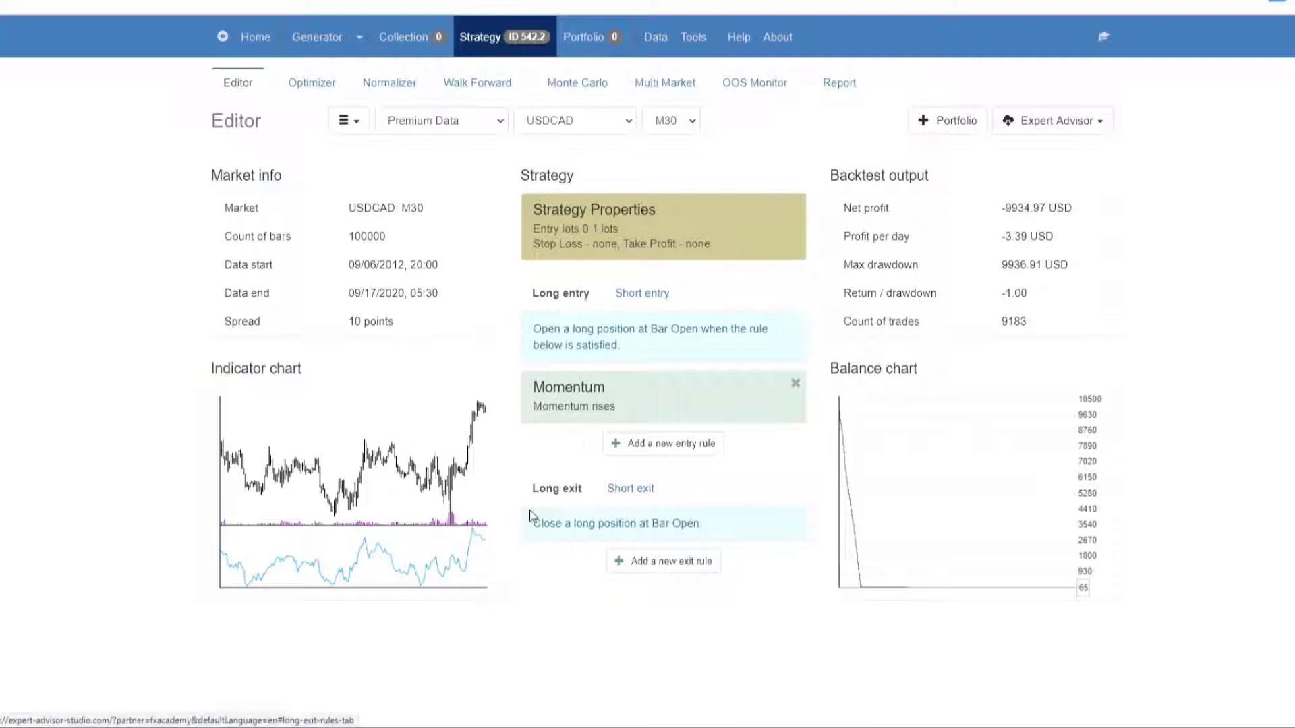
left_click(647, 294)
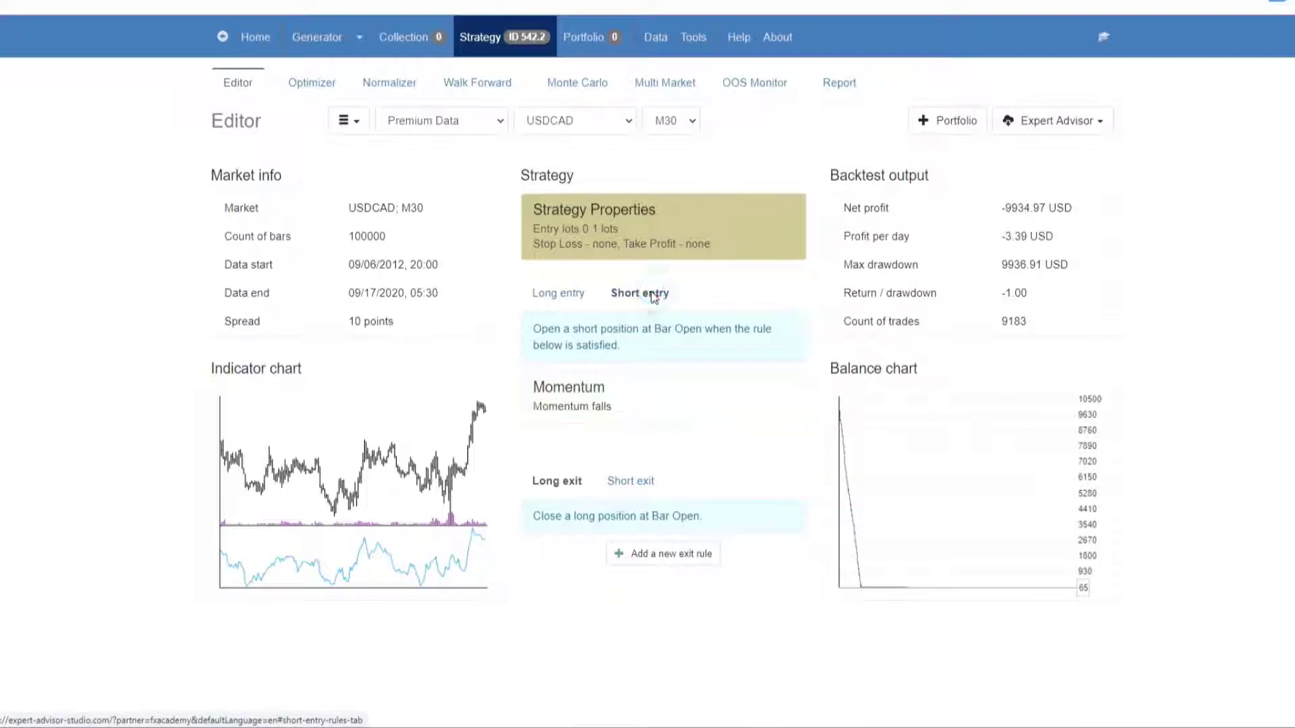
left_click(628, 481)
left_click(557, 481)
left_click(558, 302)
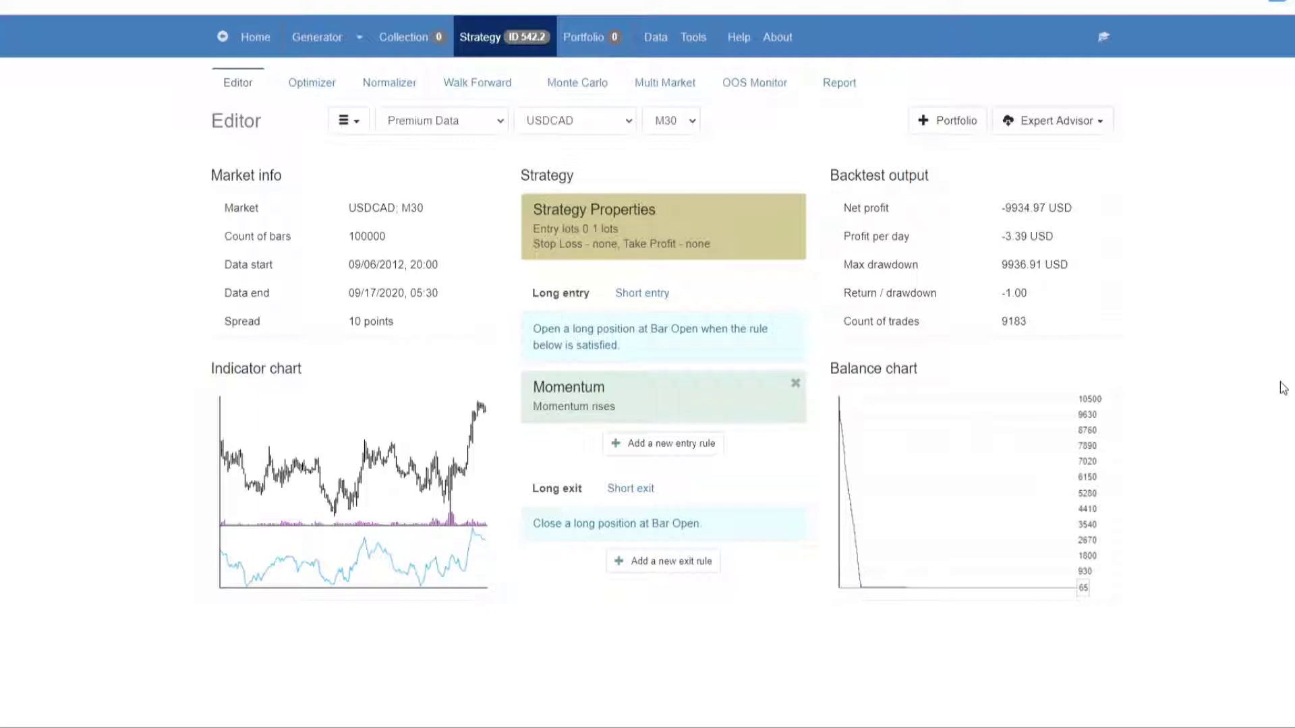
Add a second long entry rule using Bollinger Bands with the condition that the bar opens above Upper Band.
left_click(678, 450)
left_click(427, 223)
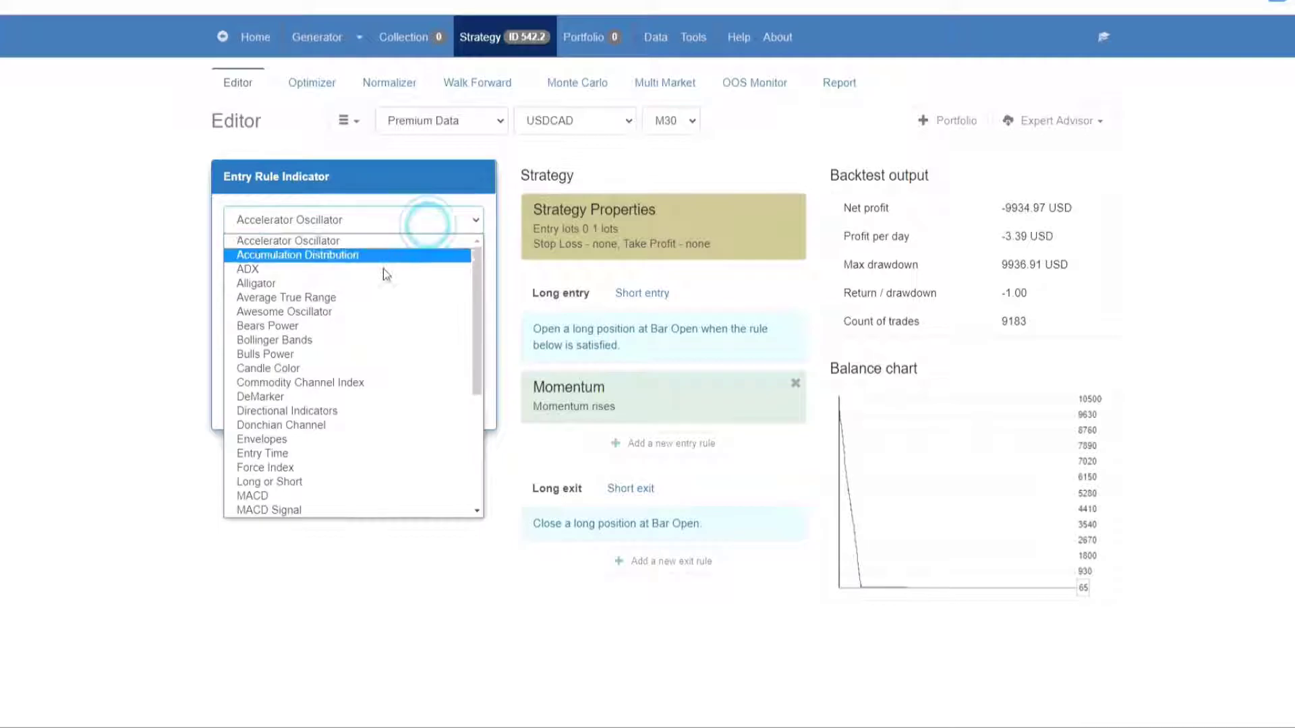
left_click(361, 340)
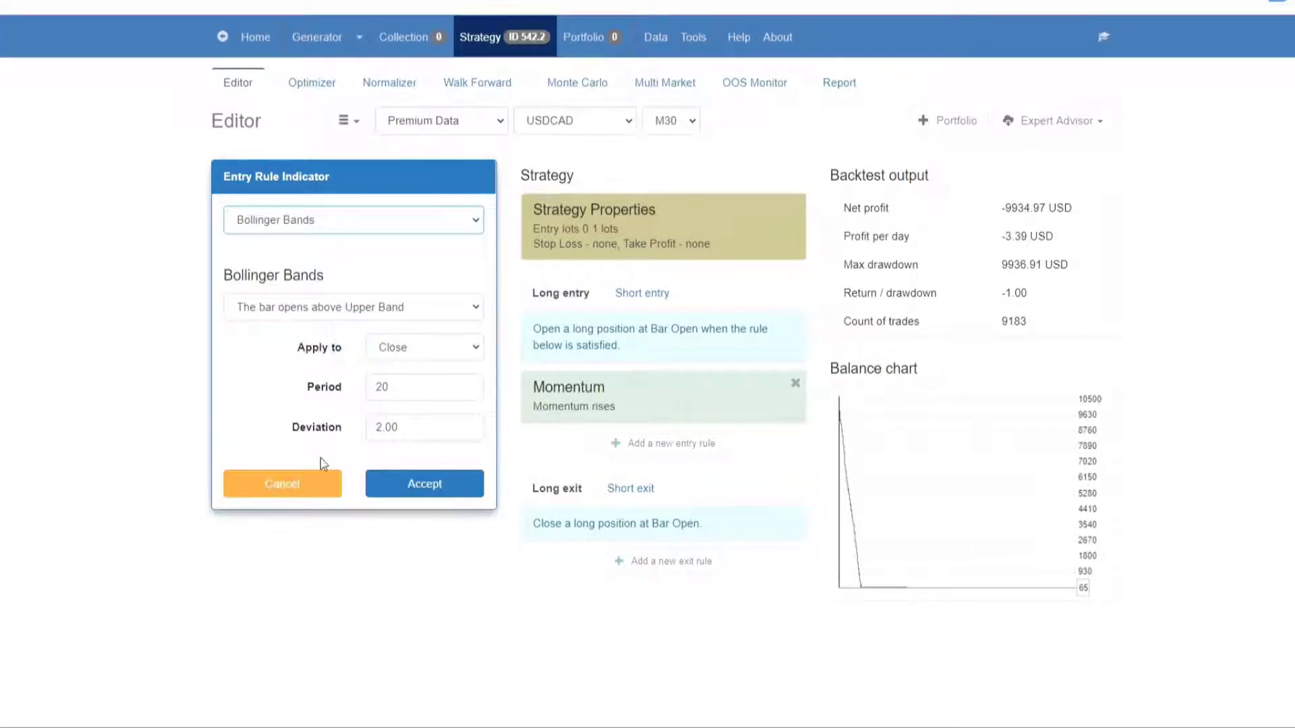
left_click(459, 486)
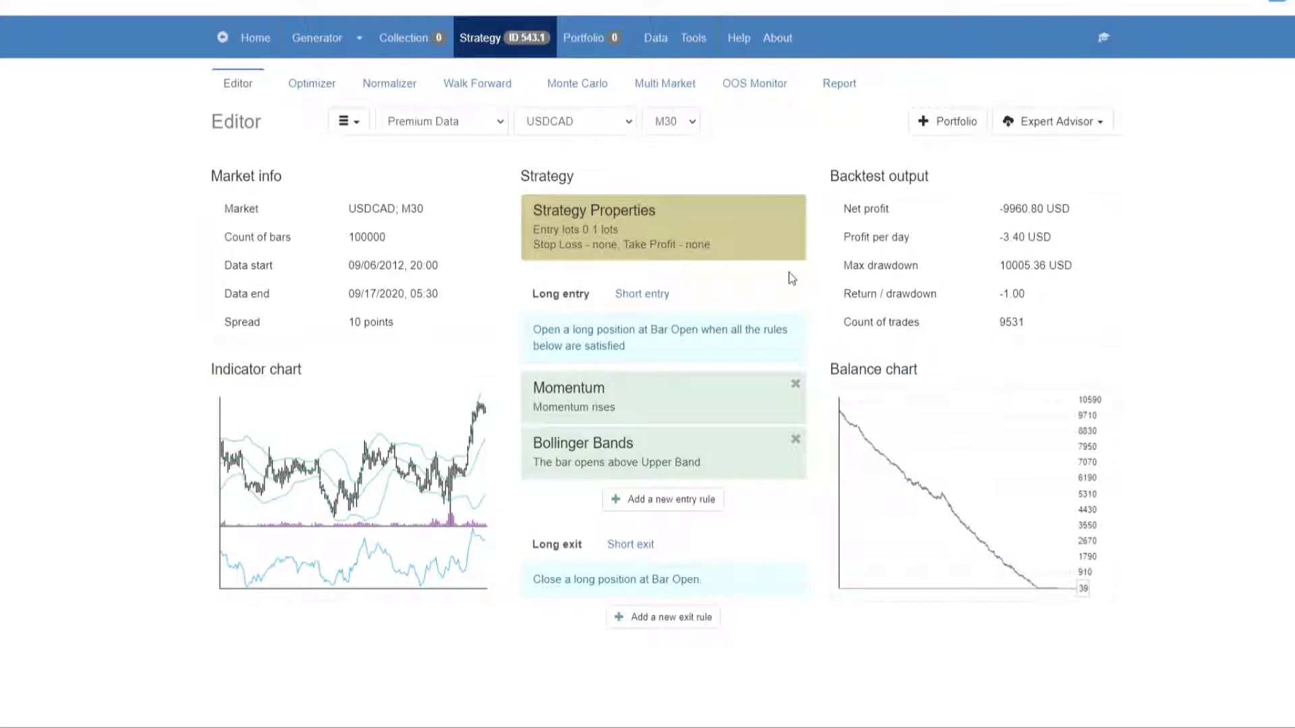
Inspect the Momentum rule's parameters without changing them and view the short entry rules.
left_click(681, 402)
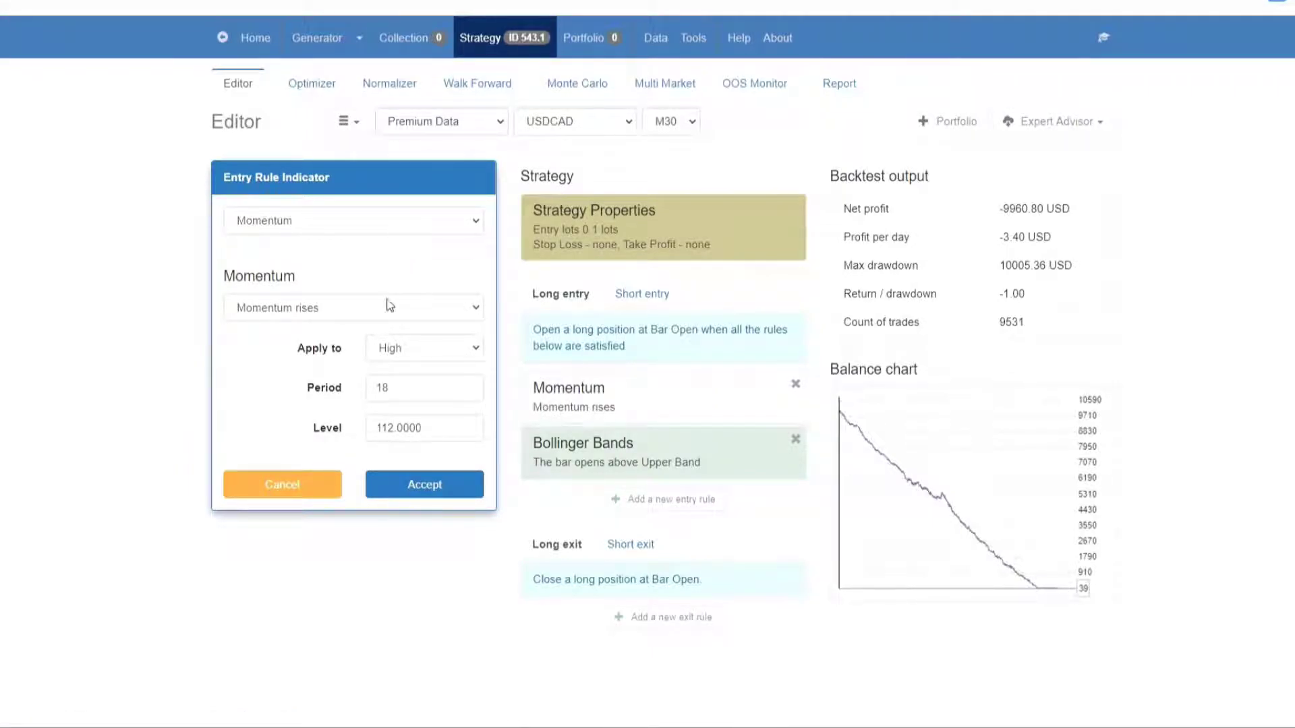
left_click(289, 502)
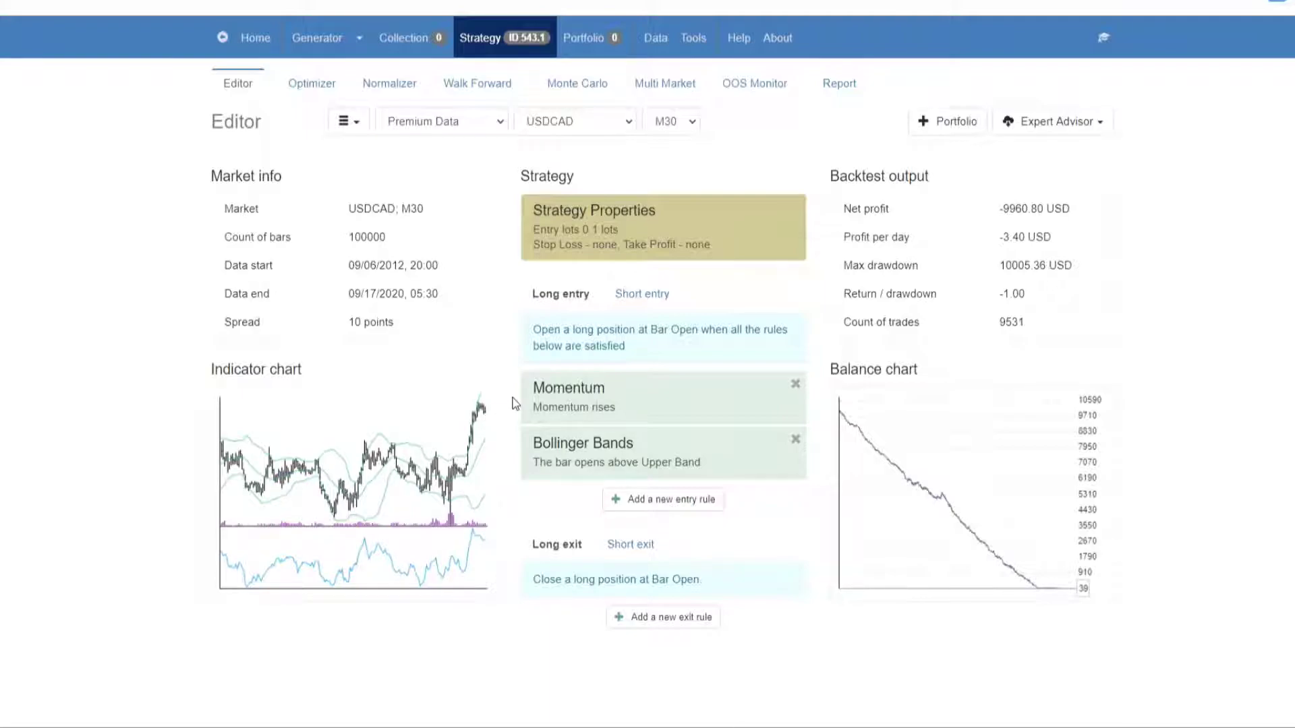
left_click(634, 302)
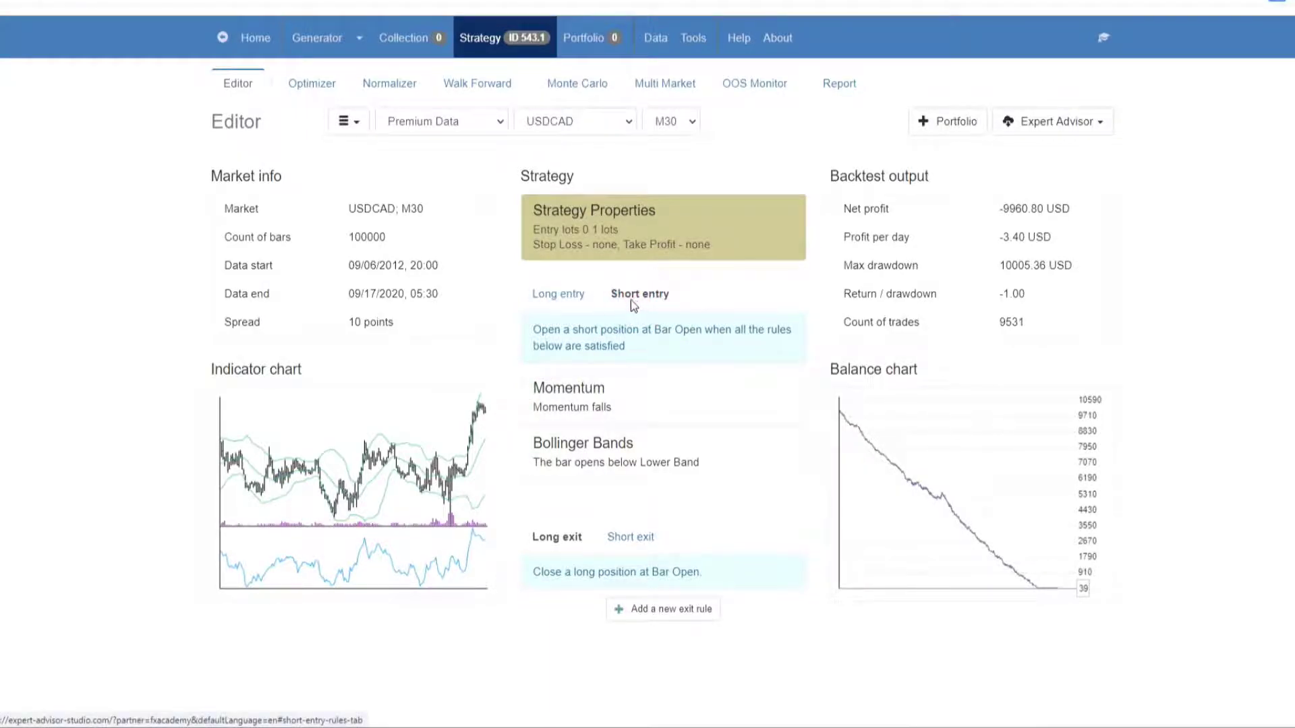
left_click(564, 294)
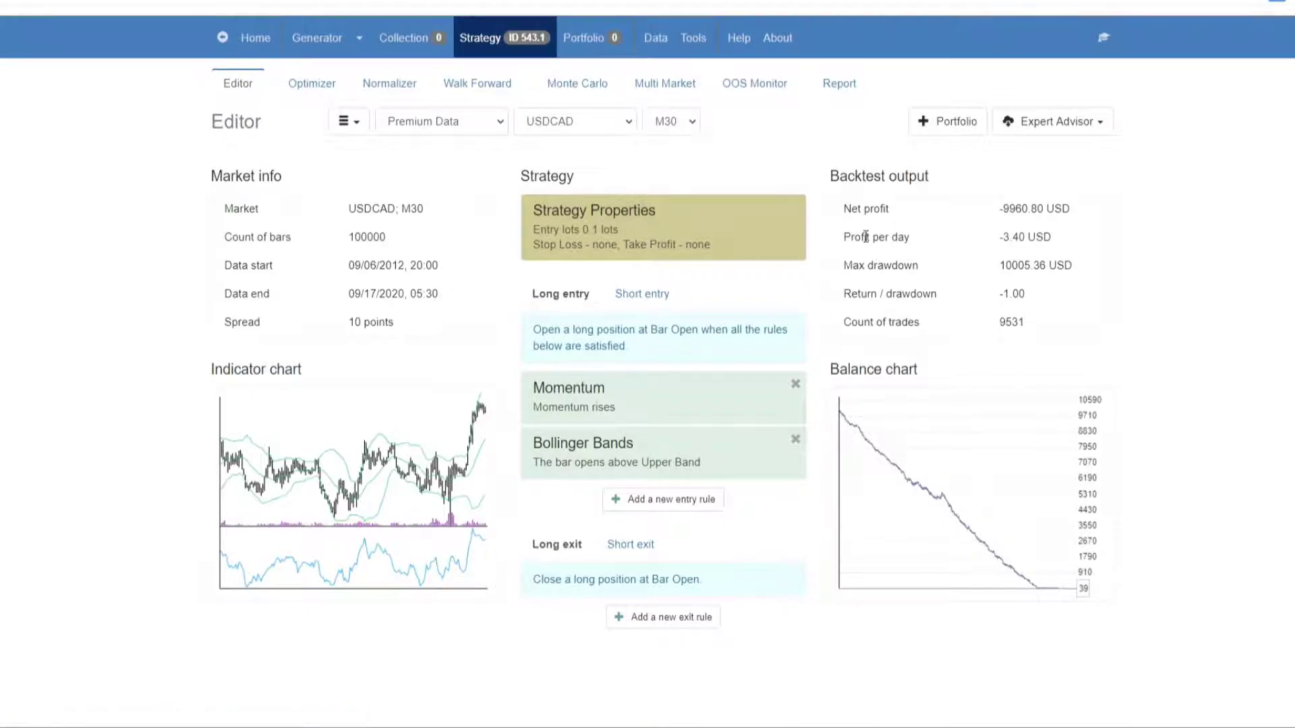
Review the backtest output of the two-rule strategy and open the Expert Advisor export options.
left_click_drag(827, 176, 943, 178)
left_click(944, 178)
left_click(1105, 128)
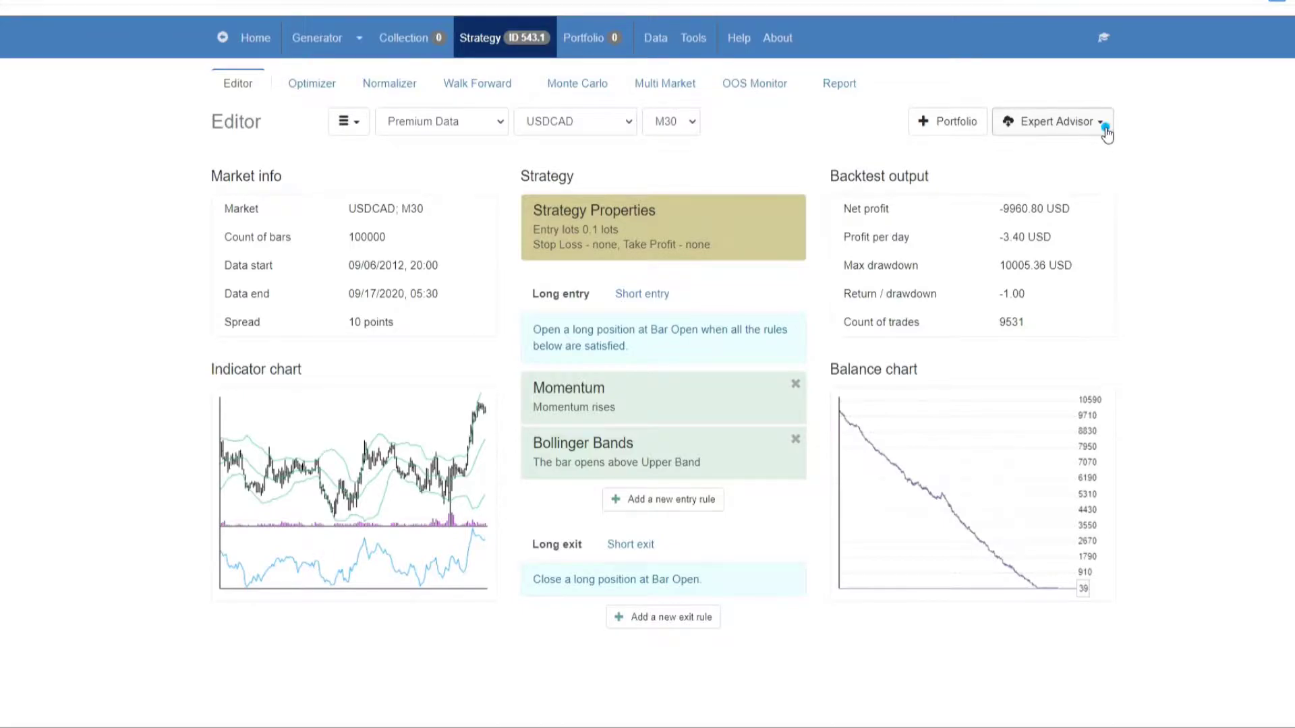